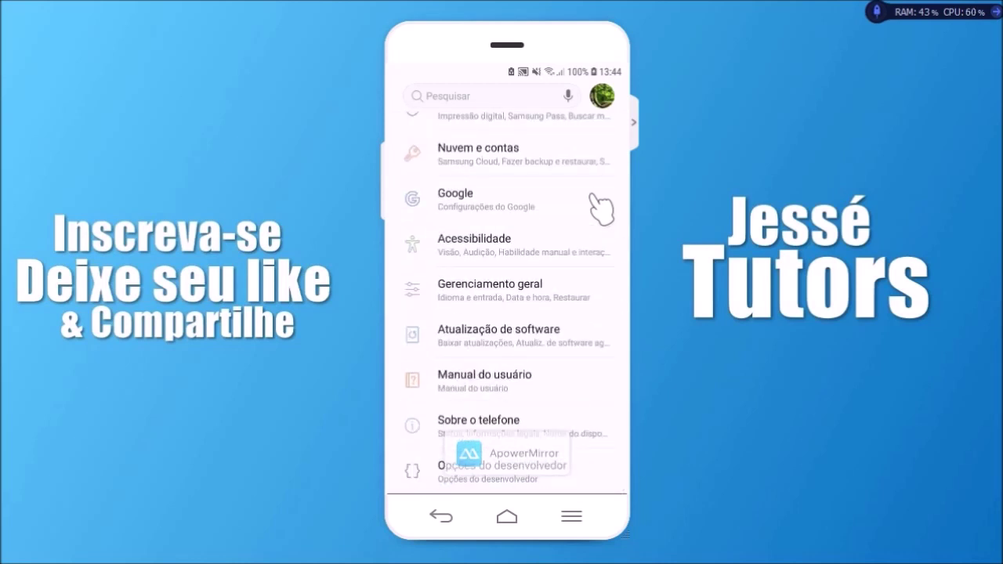
Activate developer mode through the build number (Número de compilação) in the phone's software information
{"action": "left_click", "coordinate": [460, 423]}
{"action": "scroll", "coordinate": [470, 408], "scroll_direction": "down", "scroll_amount": 3}
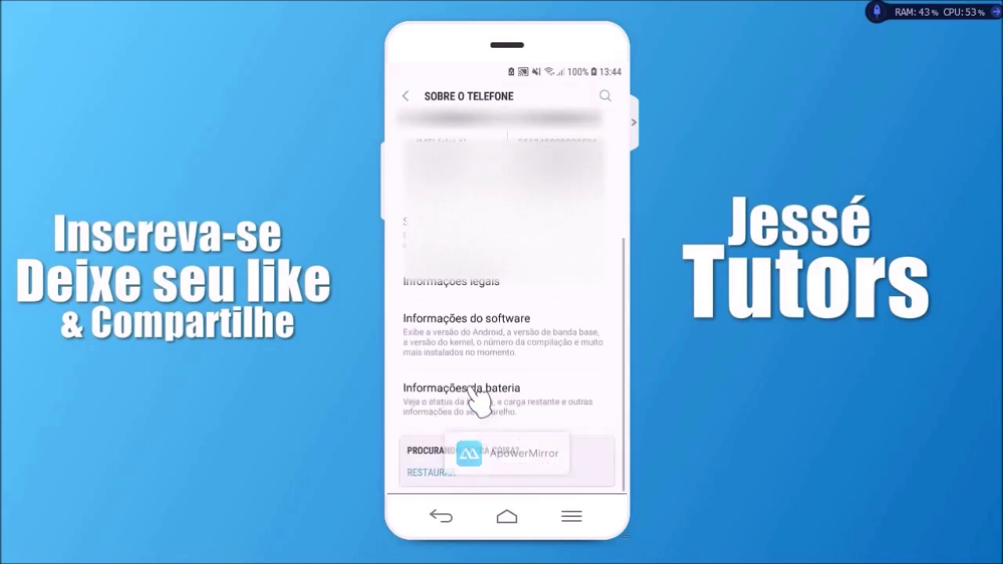
{"action": "left_click", "coordinate": [470, 328]}
{"action": "scroll", "coordinate": [490, 317], "scroll_direction": "down", "scroll_amount": 2}
{"action": "scroll", "coordinate": [477, 246], "scroll_direction": "up", "scroll_amount": 2}
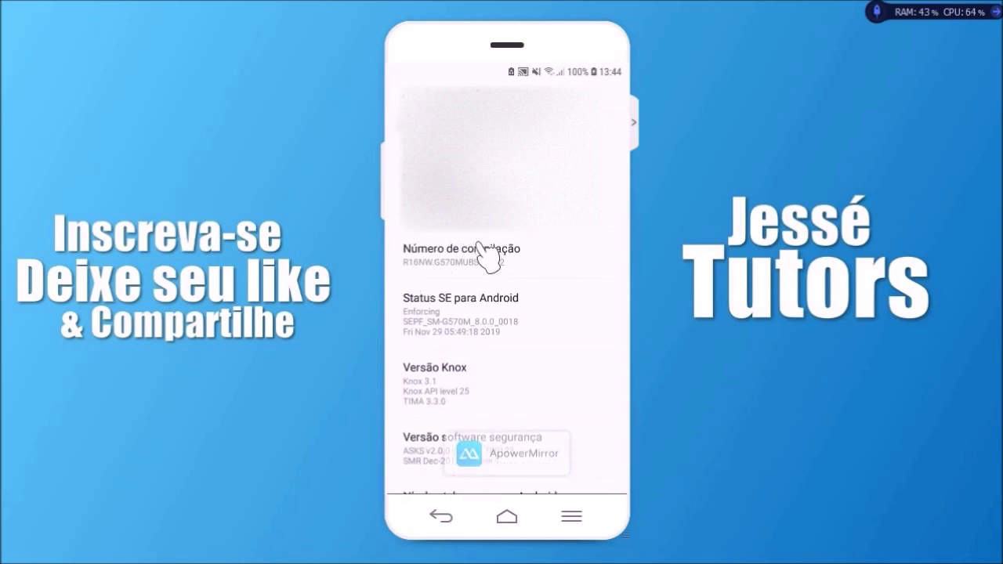
{"action": "scroll", "coordinate": [470, 267], "scroll_direction": "up", "scroll_amount": 2}
{"action": "left_click", "coordinate": [464, 258]}
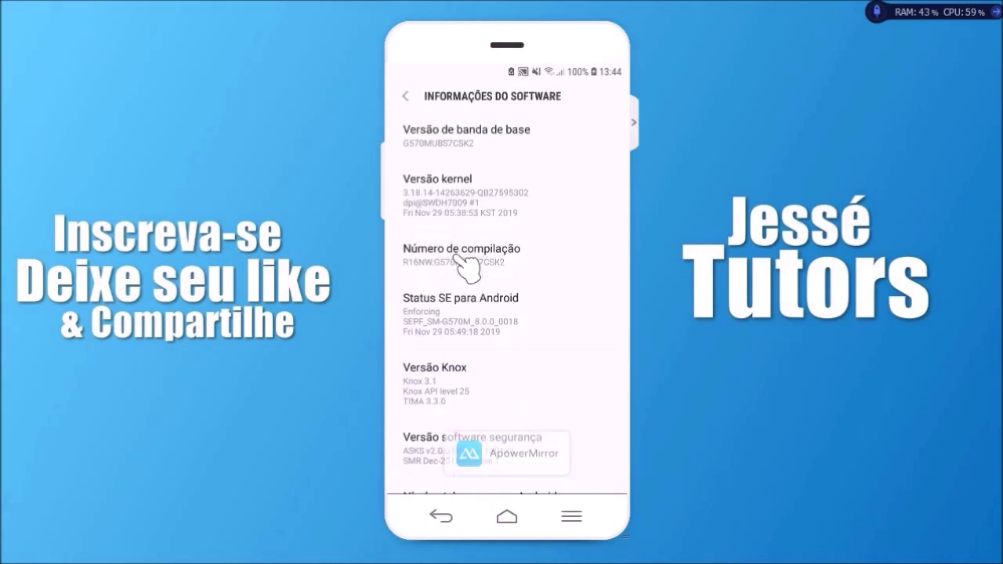
{"action": "left_click", "coordinate": [462, 259]}
{"action": "left_click", "coordinate": [463, 258]}
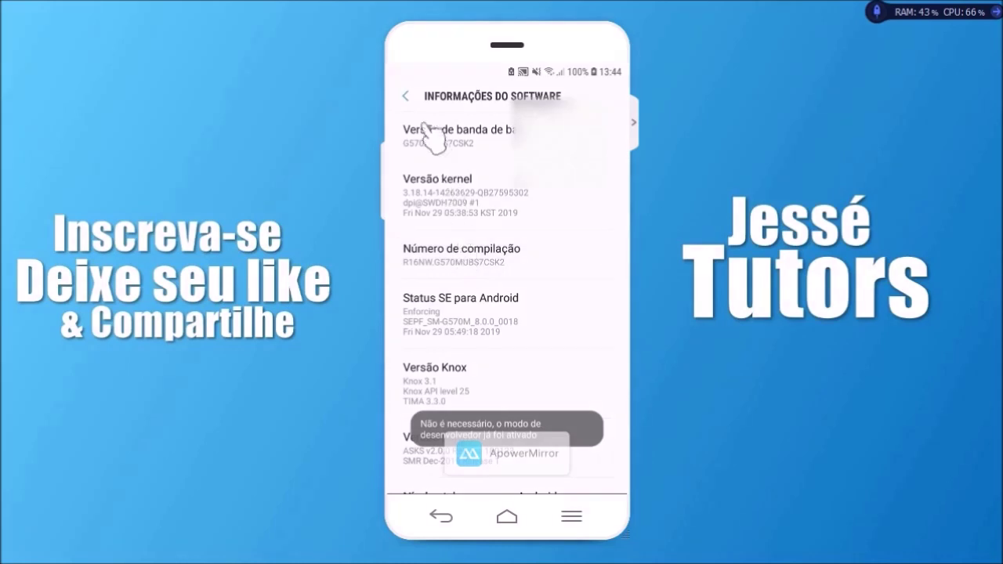
Return to the main settings, open the developer options and check the USB debugging (Depuração de USB) setting
{"action": "left_click", "coordinate": [408, 98]}
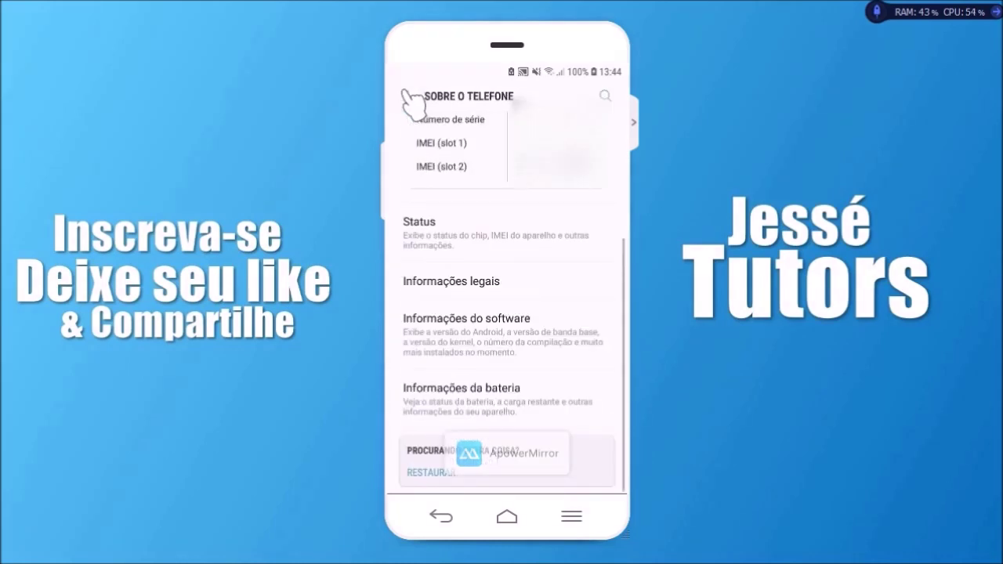
{"action": "left_click", "coordinate": [408, 98]}
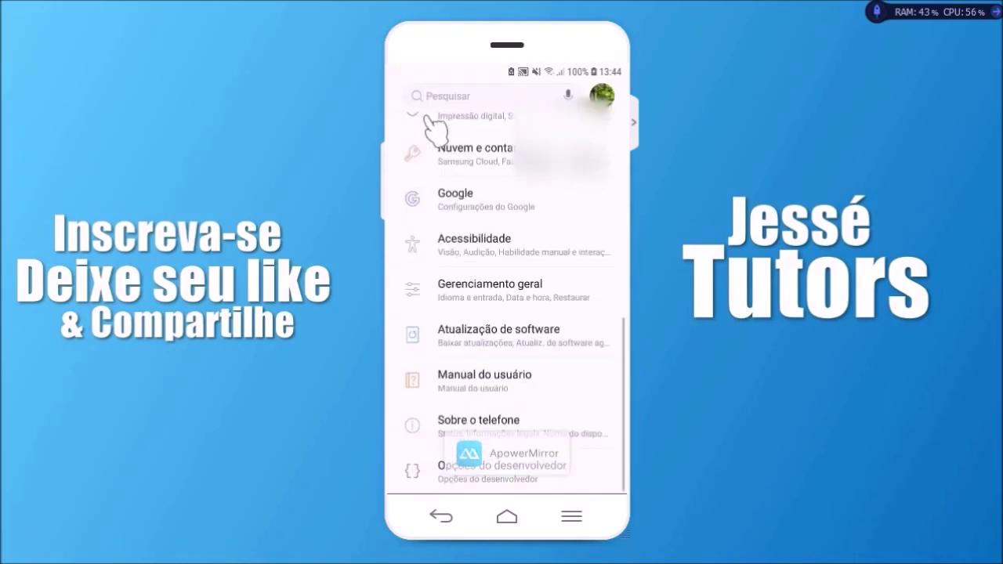
{"action": "left_click", "coordinate": [418, 468]}
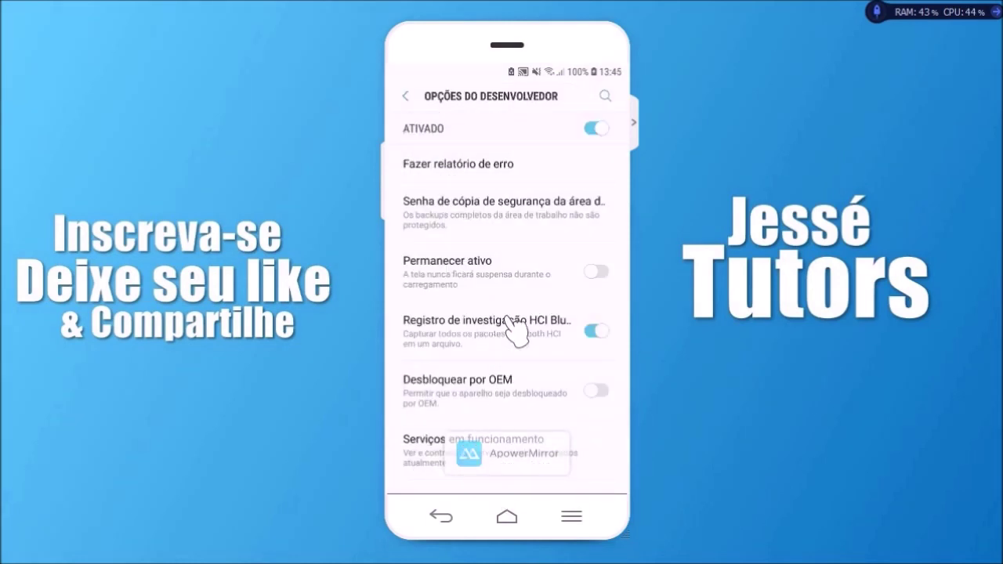
{"action": "scroll", "coordinate": [509, 321], "scroll_direction": "down", "scroll_amount": 5}
{"action": "scroll", "coordinate": [509, 321], "scroll_direction": "down", "scroll_amount": 2}
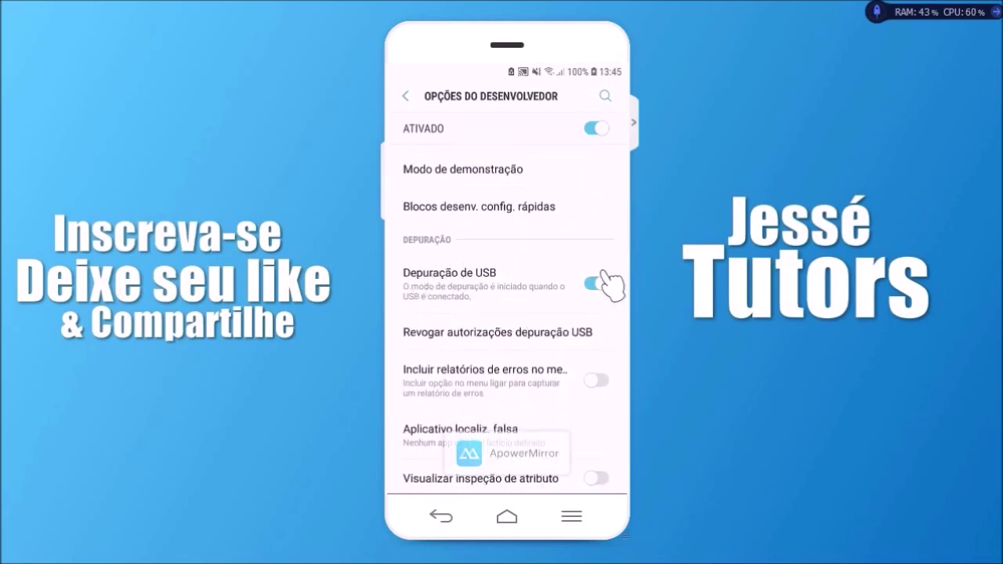
Check which mode is selected under Configuração USB in the developer options, and leave the settings without changing it
{"action": "scroll", "coordinate": [604, 300], "scroll_direction": "down", "scroll_amount": 5}
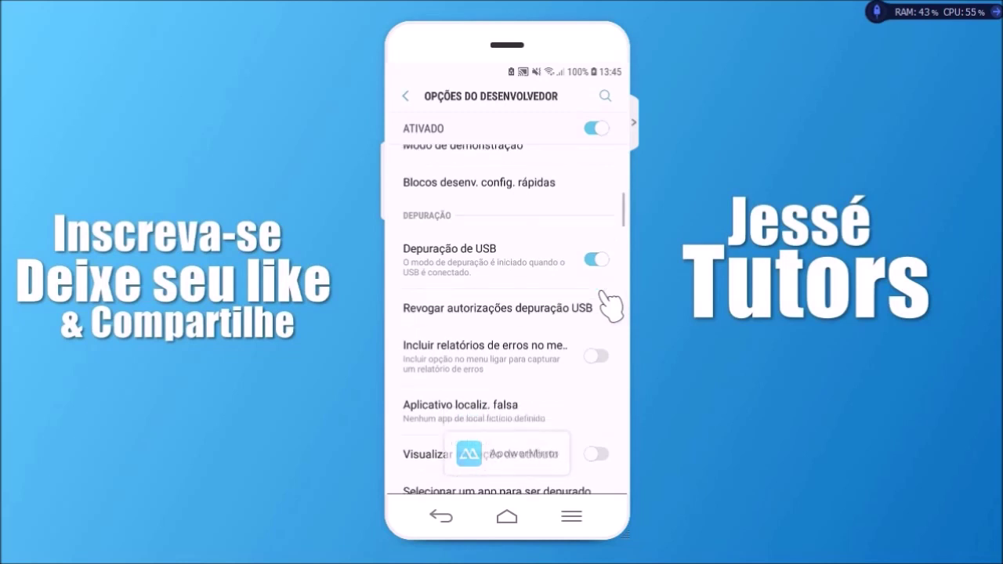
{"action": "scroll", "coordinate": [610, 305], "scroll_direction": "down", "scroll_amount": 5}
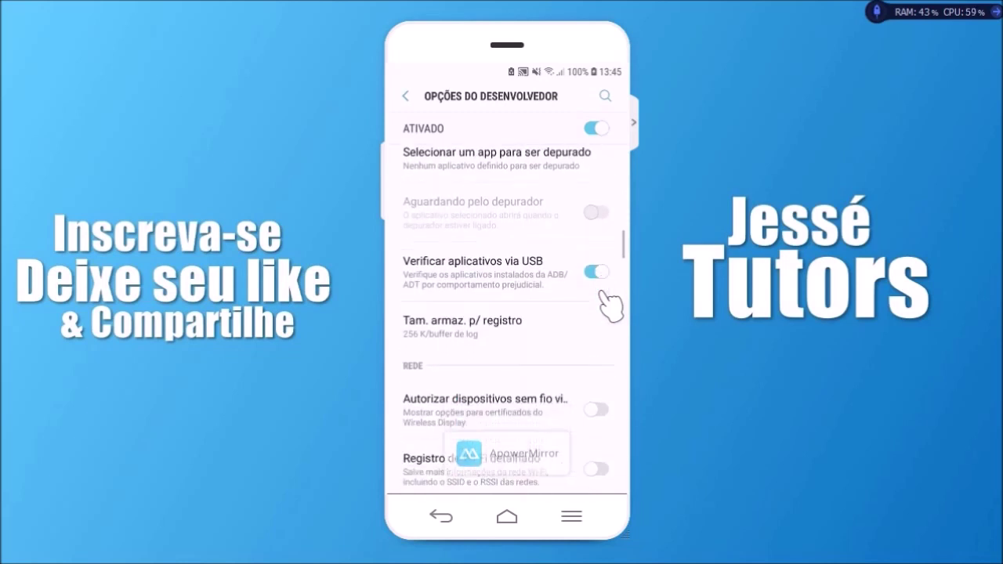
{"action": "scroll", "coordinate": [609, 305], "scroll_direction": "down", "scroll_amount": 3}
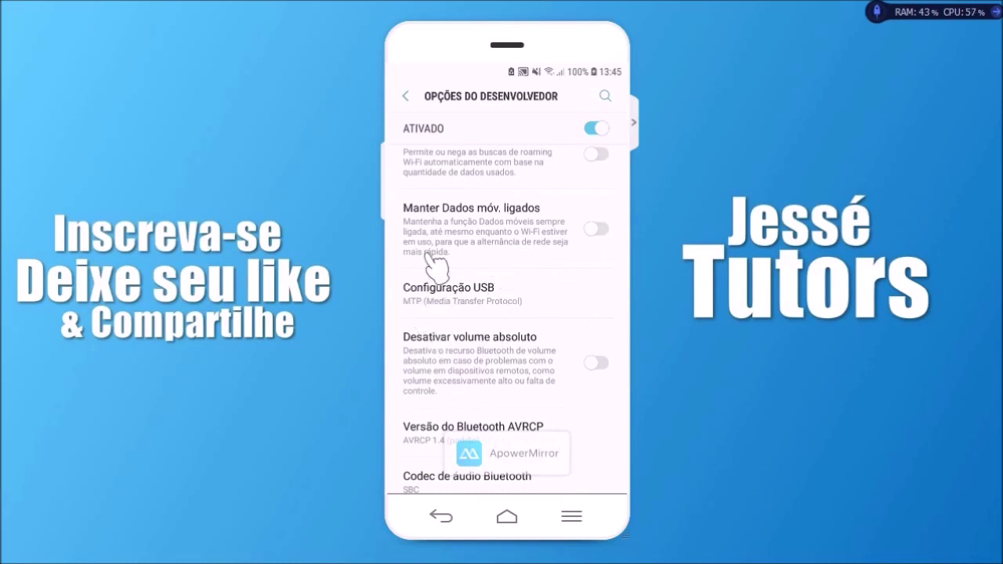
{"action": "left_click", "coordinate": [454, 288]}
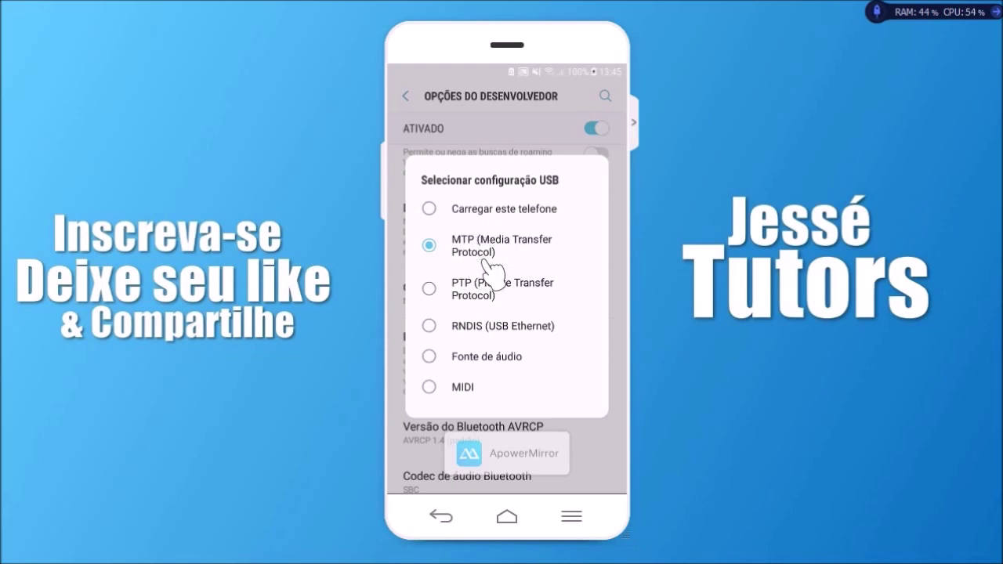
{"action": "left_click", "coordinate": [626, 445]}
{"action": "left_click", "coordinate": [406, 96]}
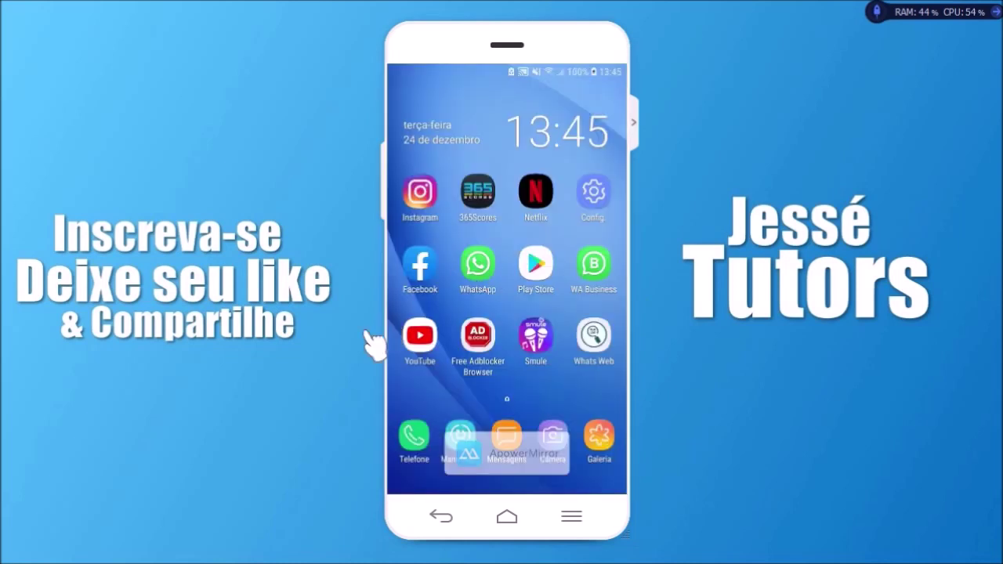
Switch to File Explorer and look through the computer's locations, ending on the device overview in Este Computador
{"action": "left_click", "coordinate": [130, 550]}
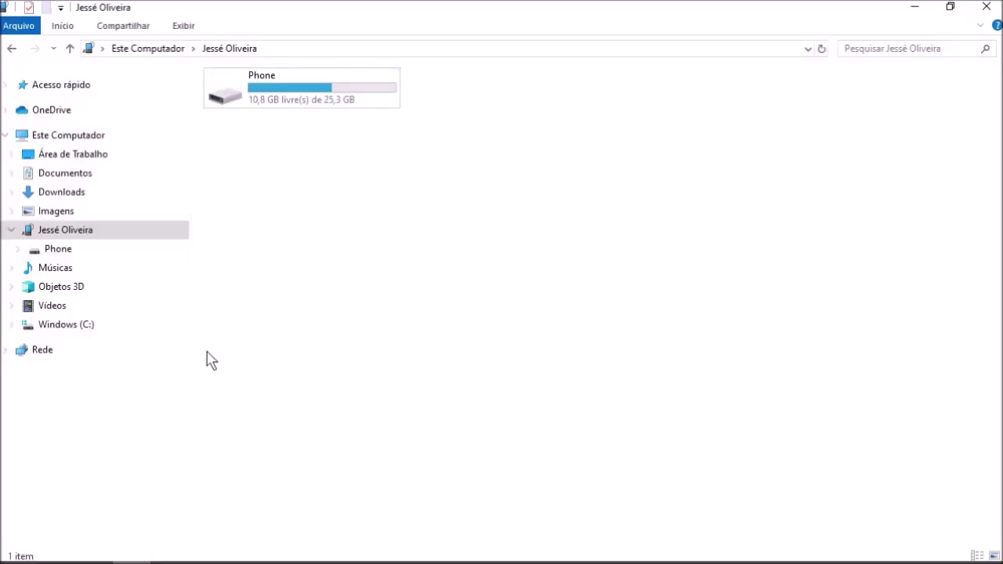
{"action": "left_click", "coordinate": [73, 211]}
{"action": "left_click", "coordinate": [86, 163]}
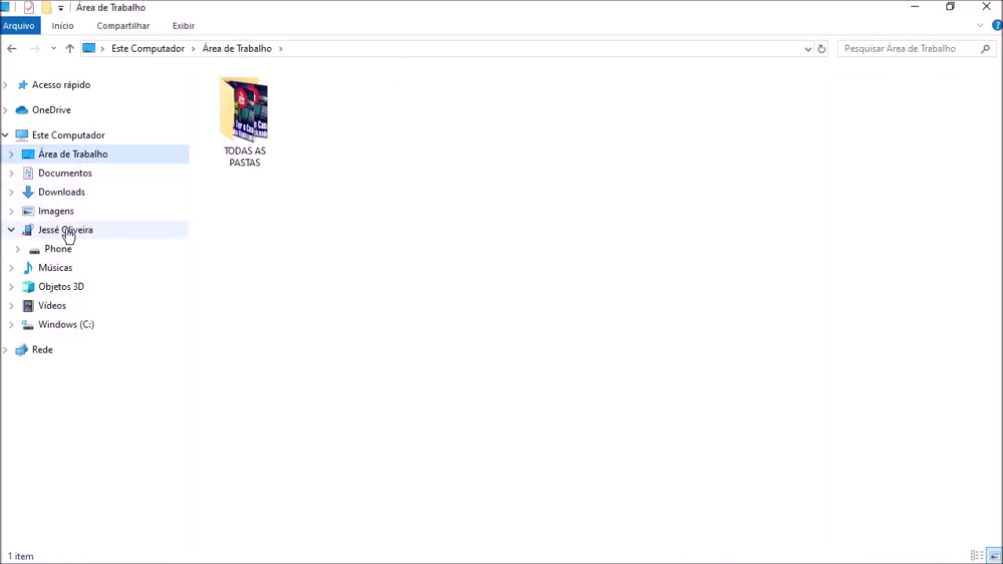
{"action": "left_click", "coordinate": [84, 327]}
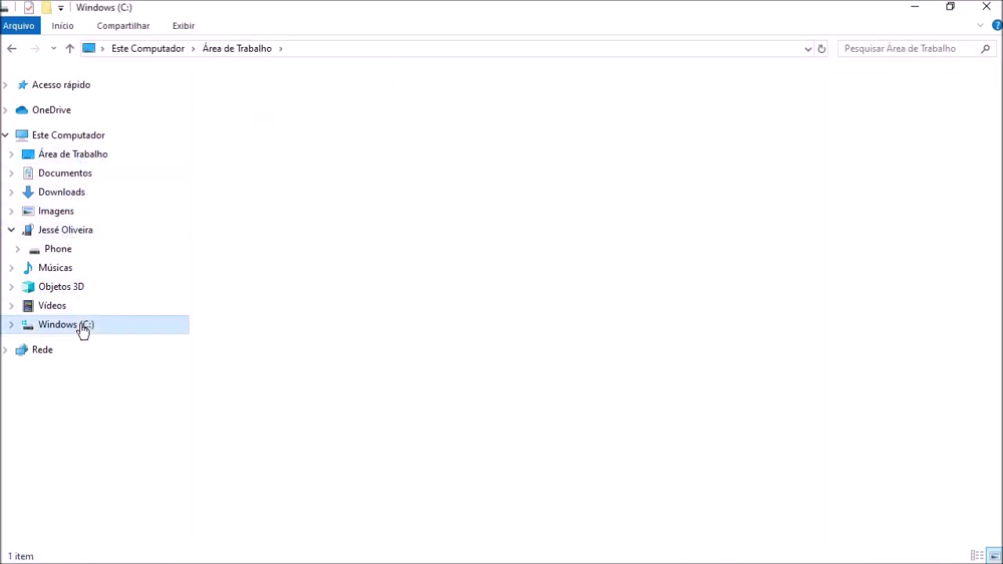
{"action": "left_click", "coordinate": [69, 235]}
{"action": "left_click", "coordinate": [71, 133]}
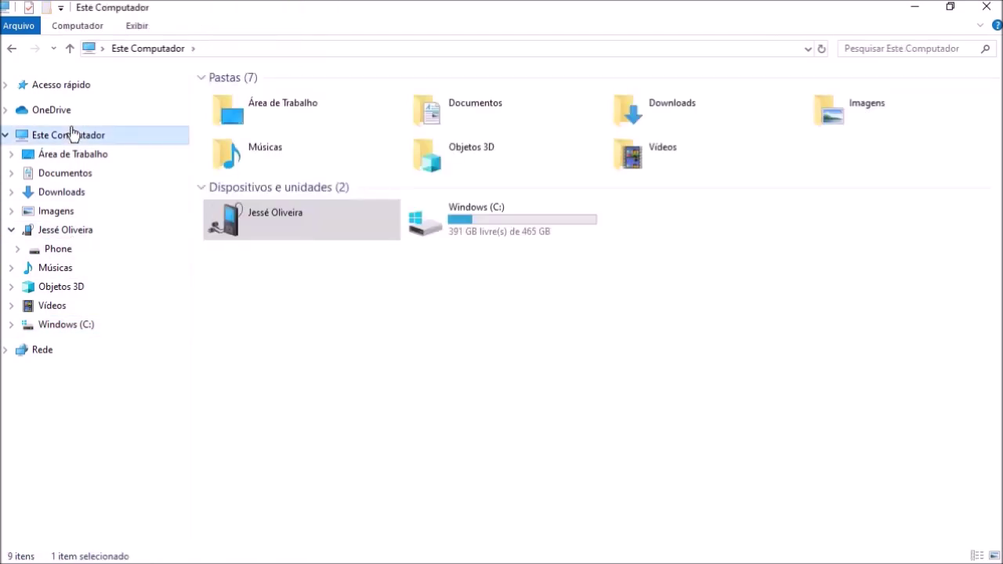
View the folders in the connected phone's Phone storage, and return to the desktop by minimizing File Explorer
{"action": "double_click", "coordinate": [266, 227]}
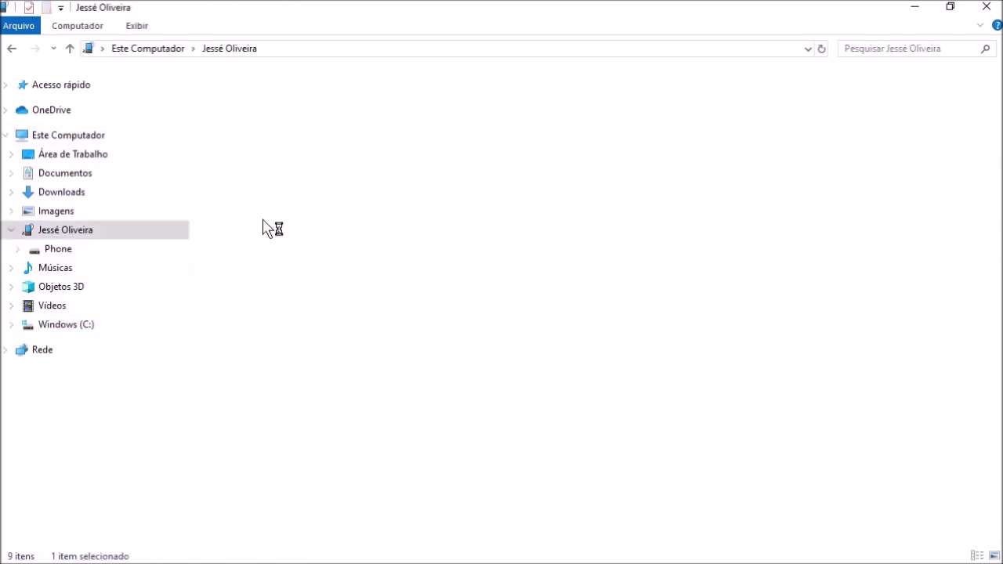
{"action": "left_click", "coordinate": [248, 90]}
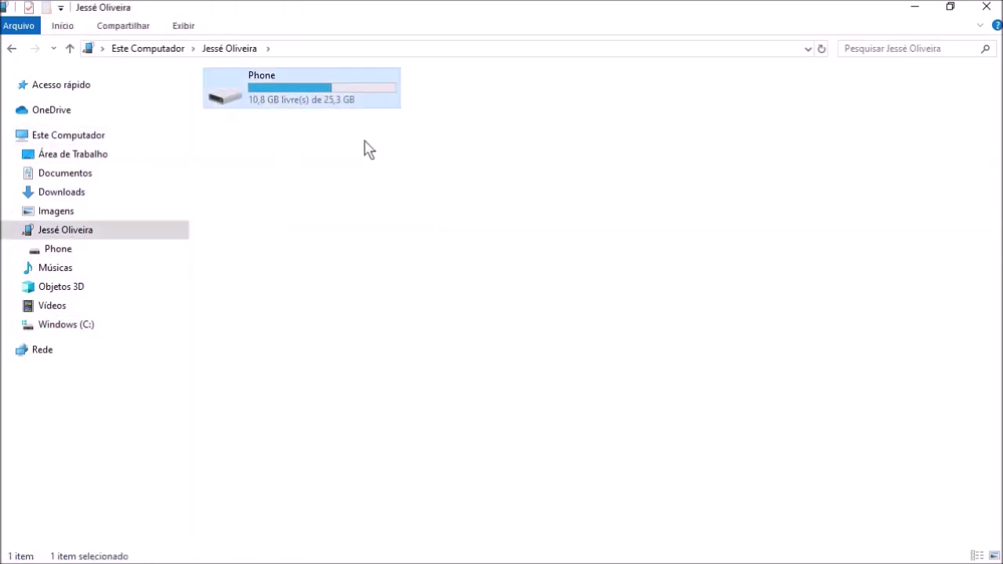
{"action": "double_click", "coordinate": [287, 104]}
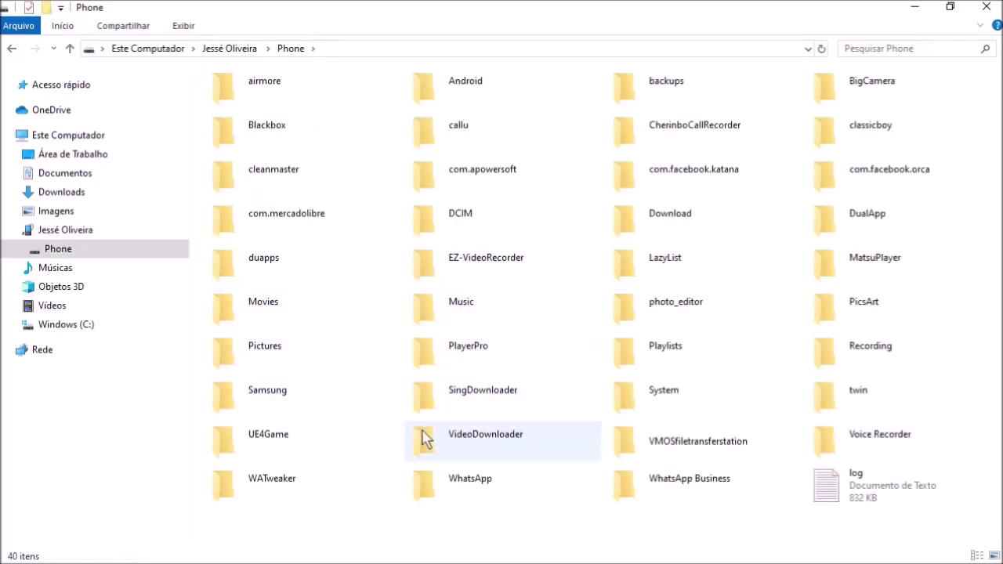
{"action": "left_click", "coordinate": [12, 50]}
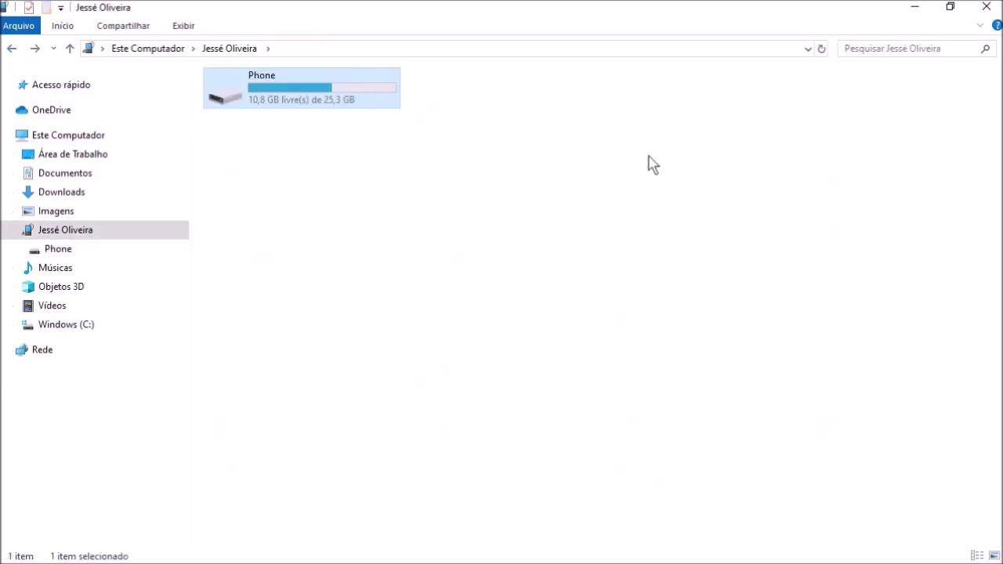
{"action": "left_click", "coordinate": [950, 7]}
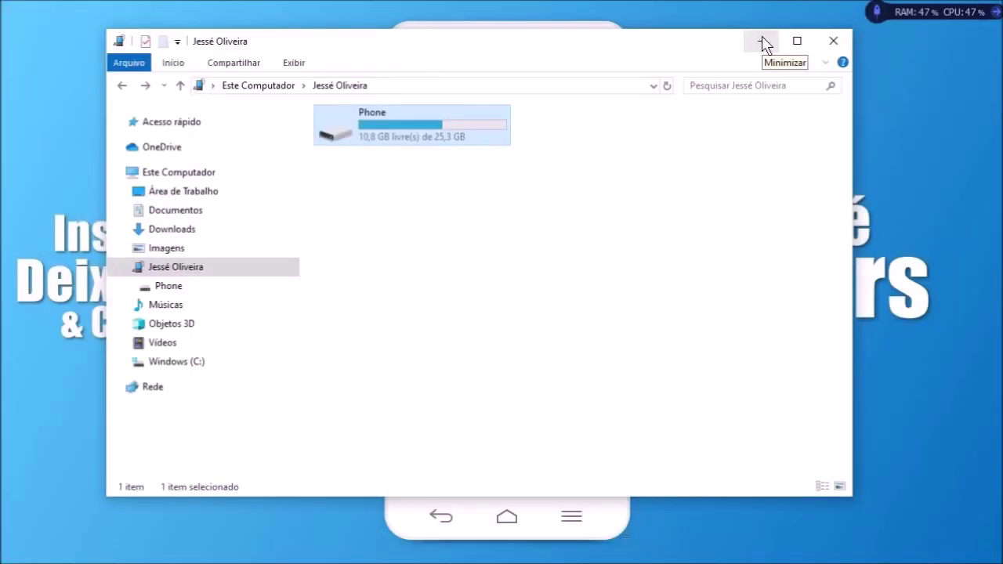
{"action": "left_click", "coordinate": [764, 41]}
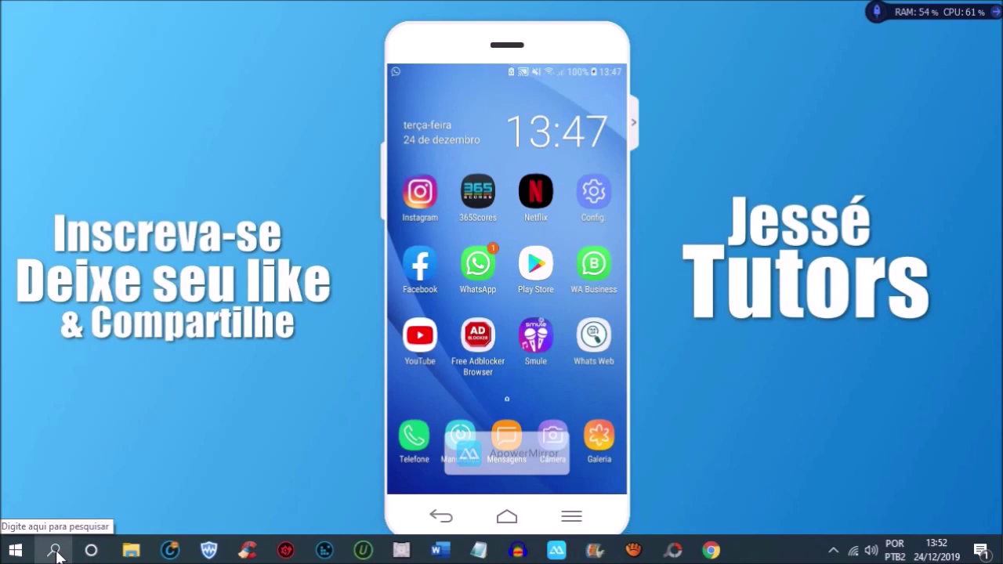
Search Windows for "meu comp" and open Computer Management through the Meu computador result's Gerenciar option
{"action": "left_click", "coordinate": [55, 552]}
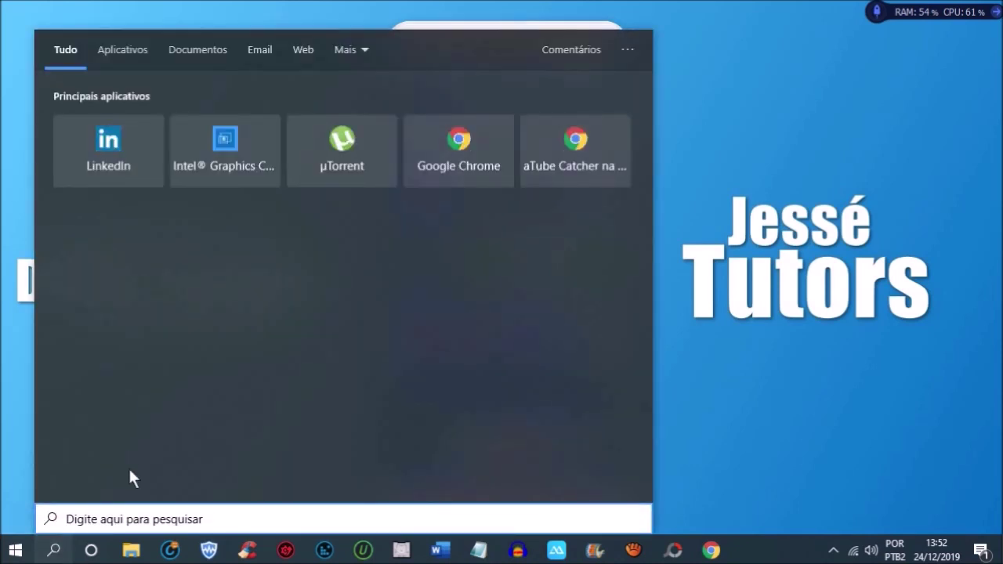
{"action": "type", "text": "m"}
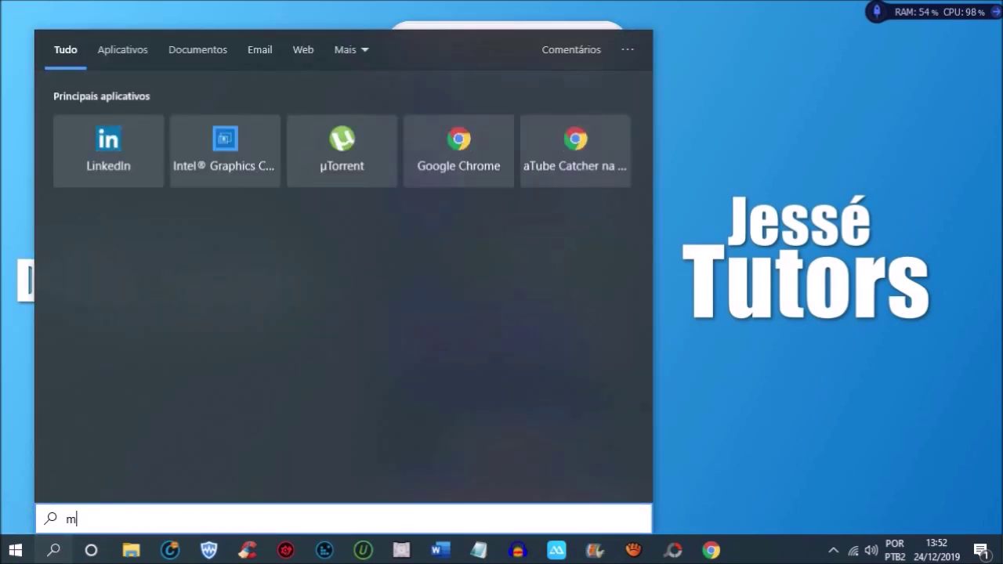
{"action": "type", "text": "eu comp"}
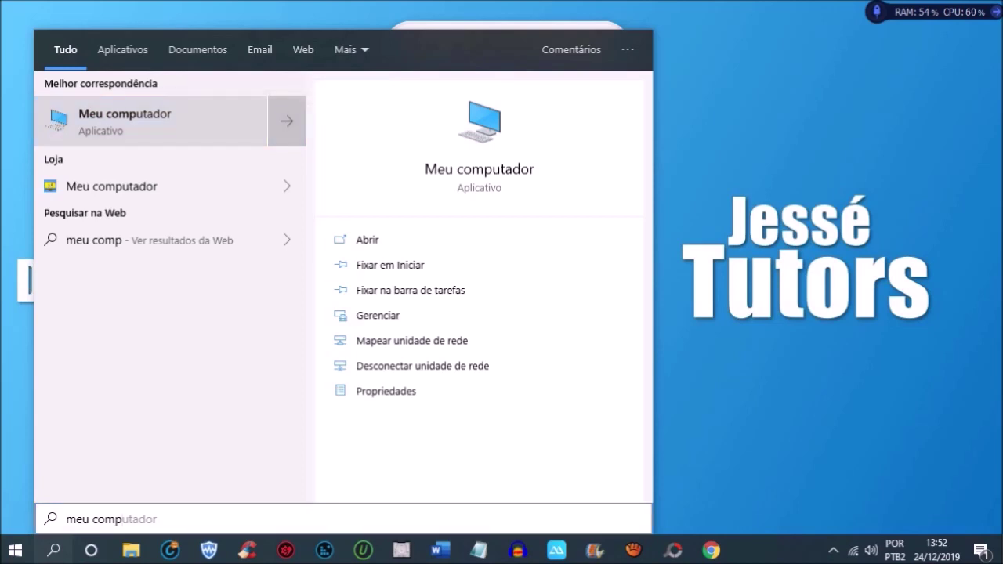
{"action": "right_click", "coordinate": [285, 121]}
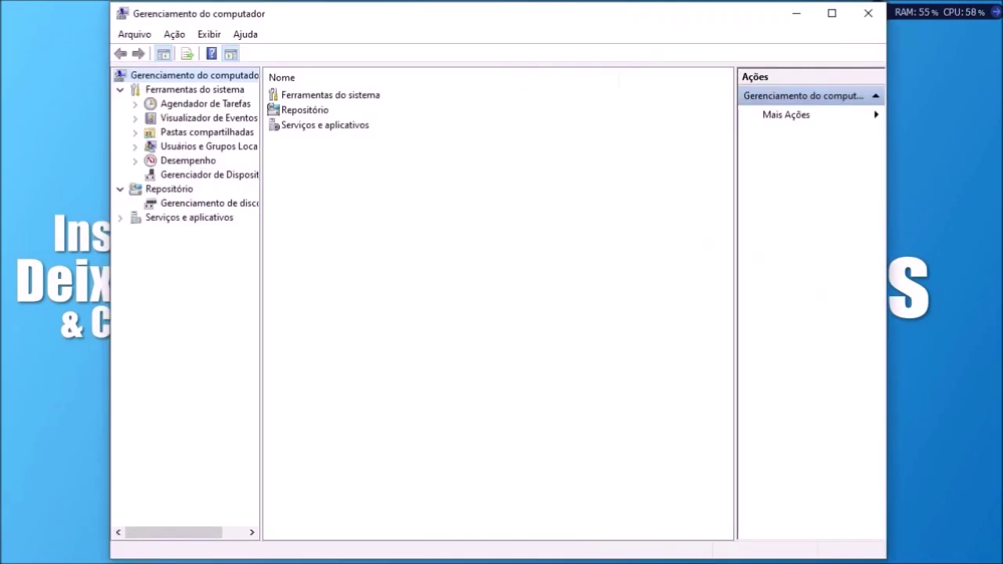
Open Device Manager and expand the Dispositivos Portáteis category to reach the connected phone
{"action": "left_click", "coordinate": [204, 174]}
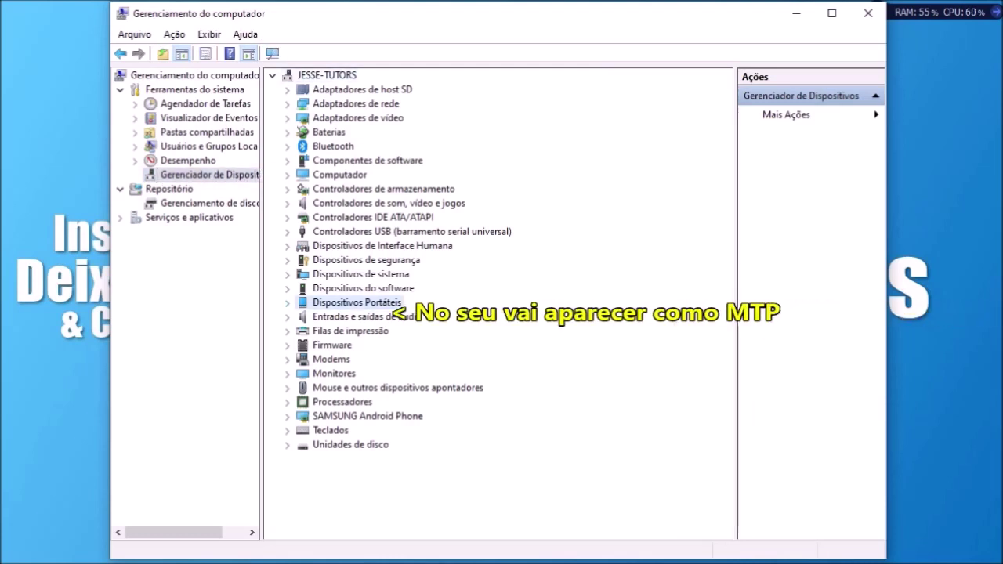
{"action": "key", "text": "Right"}
{"action": "key", "text": "Right"}
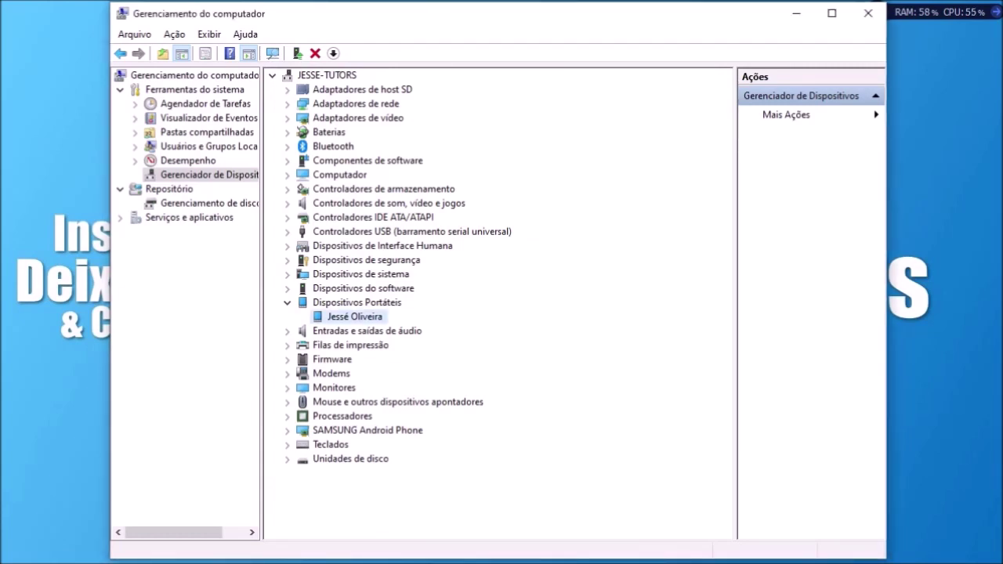
Start a manual driver update for the connected phone under Dispositivos Portáteis and list the drivers available on the computer
{"action": "right_click", "coordinate": [345, 316]}
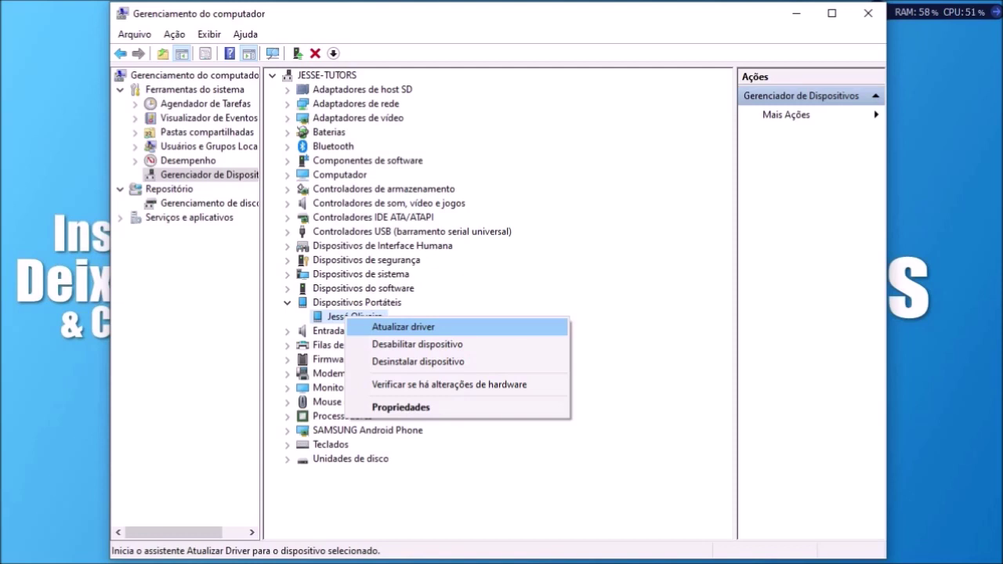
{"action": "key", "text": "Return"}
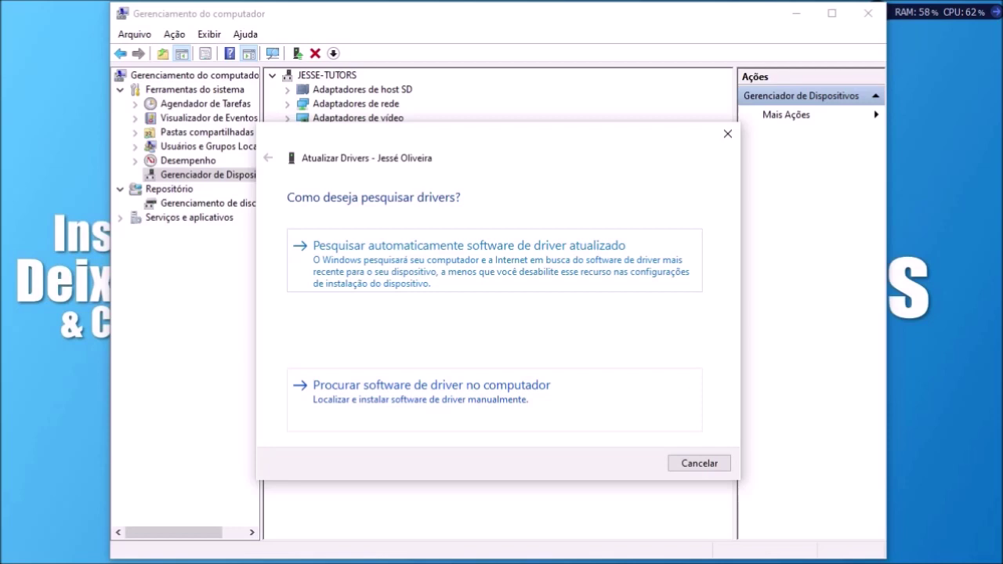
{"action": "left_click", "coordinate": [431, 388]}
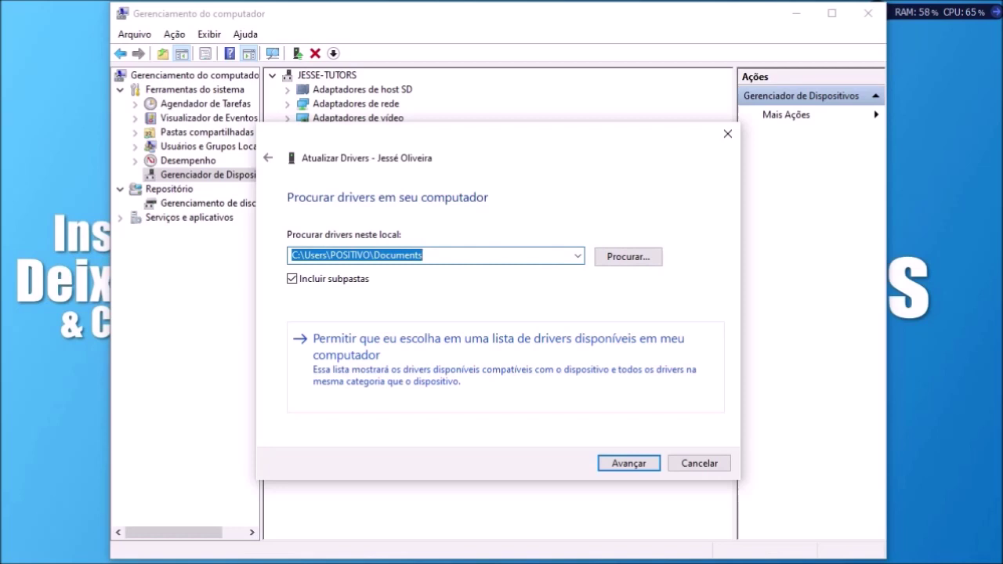
{"action": "left_click", "coordinate": [498, 347]}
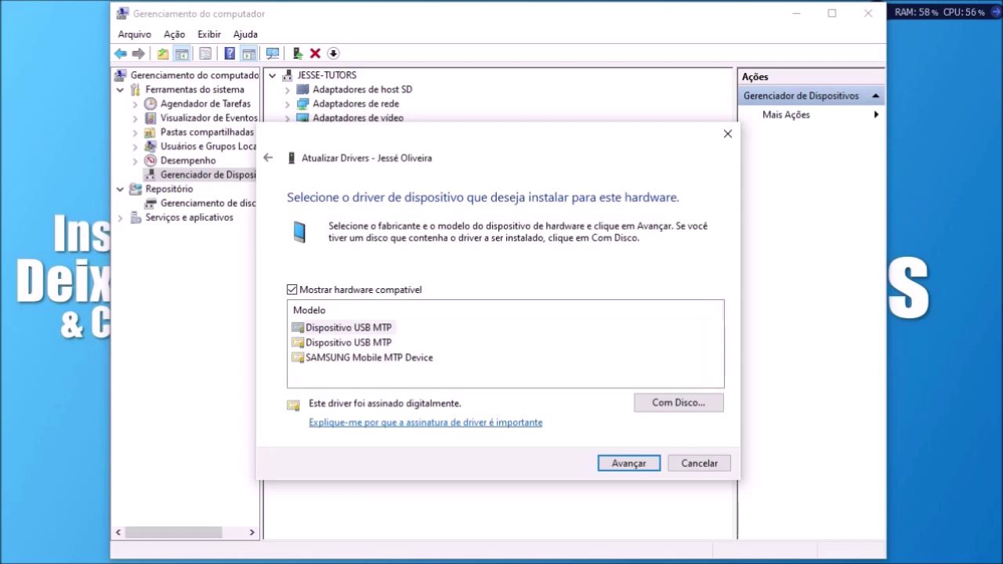
Install the second Dispositivo USB MTP driver from the compatible hardware list for the phone, and close the update wizard
{"action": "left_click", "coordinate": [348, 342]}
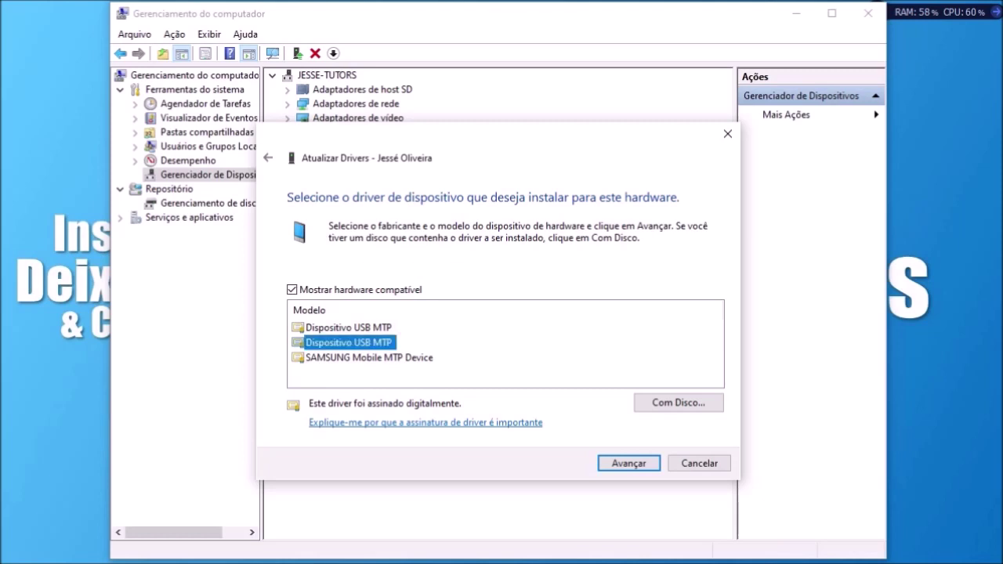
{"action": "left_click", "coordinate": [349, 327]}
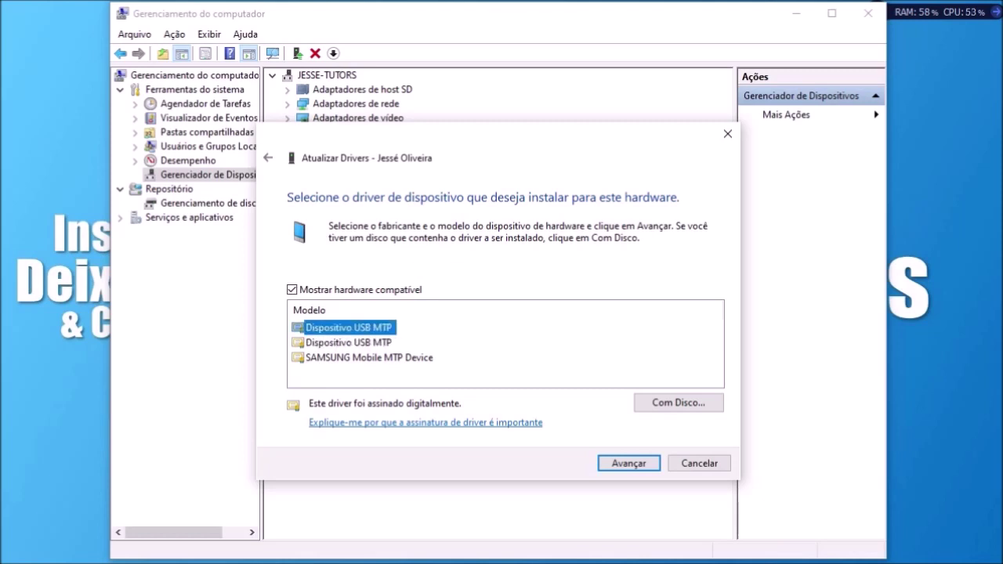
{"action": "left_click", "coordinate": [348, 342]}
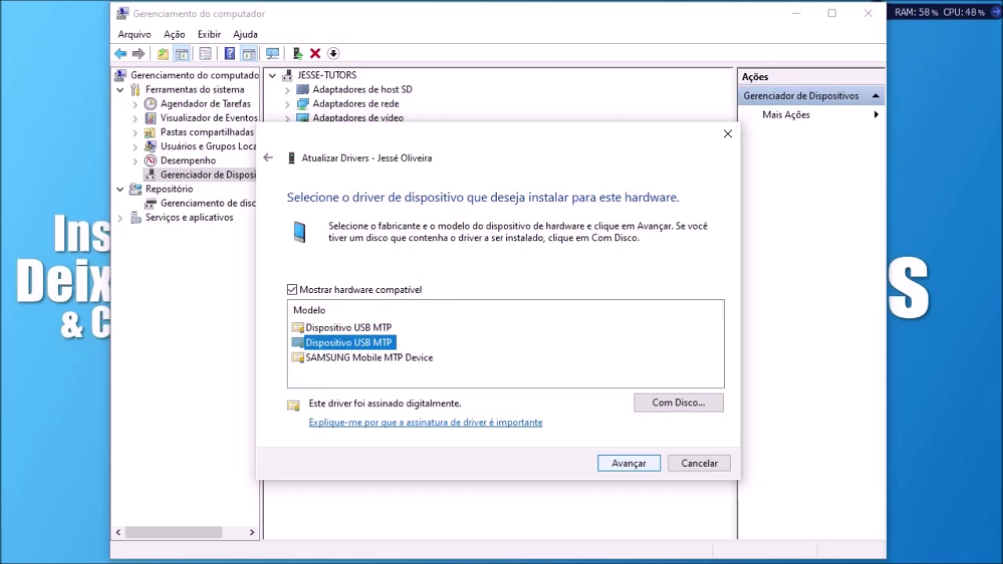
{"action": "key", "text": "Return"}
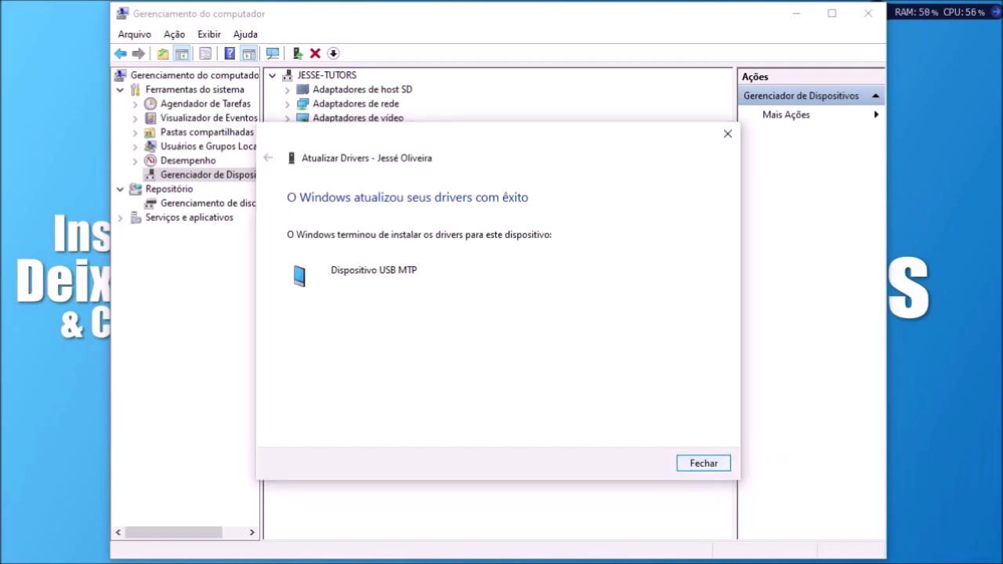
{"action": "left_click", "coordinate": [703, 463]}
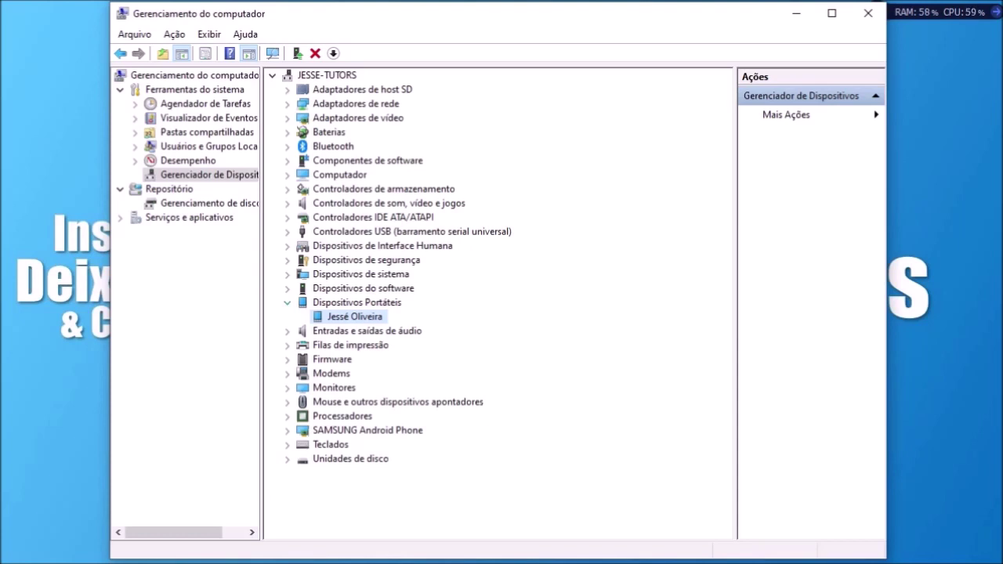
Collapse Dispositivos Portáteis, expand Controladores USB (barramento serial universal), and check that category for hardware changes
{"action": "key", "text": "Left"}
{"action": "key", "text": "Left"}
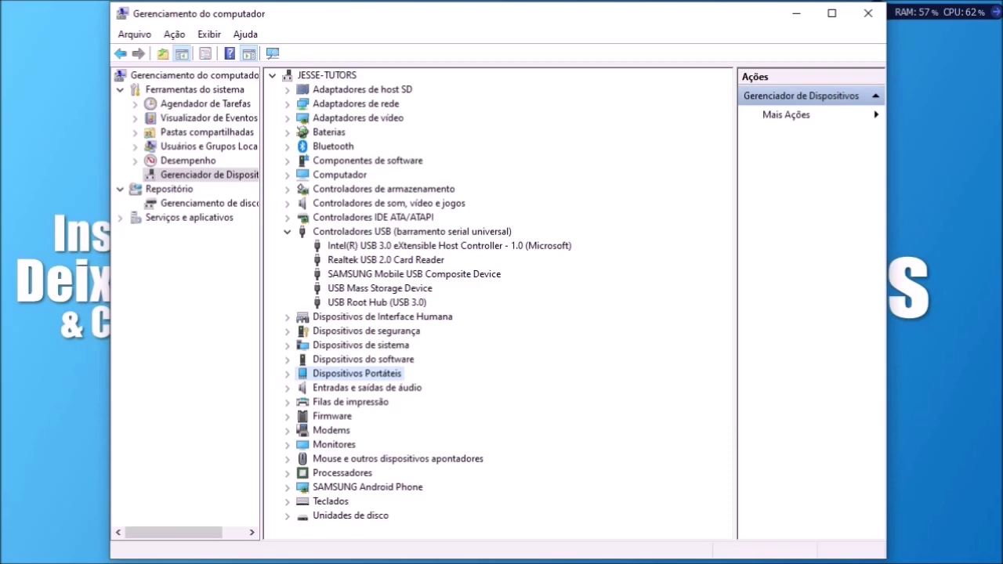
{"action": "left_click", "coordinate": [379, 287]}
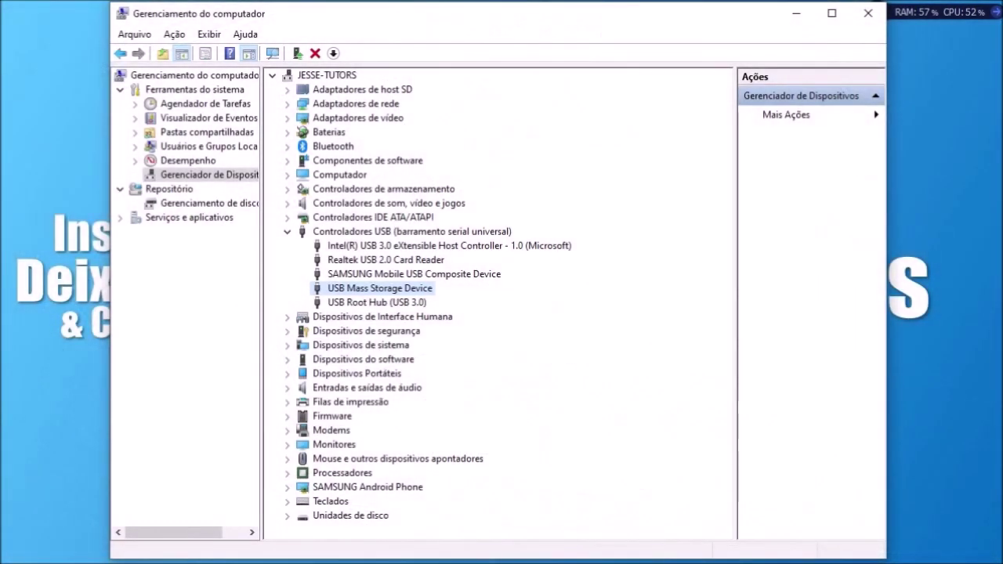
{"action": "right_click", "coordinate": [384, 288]}
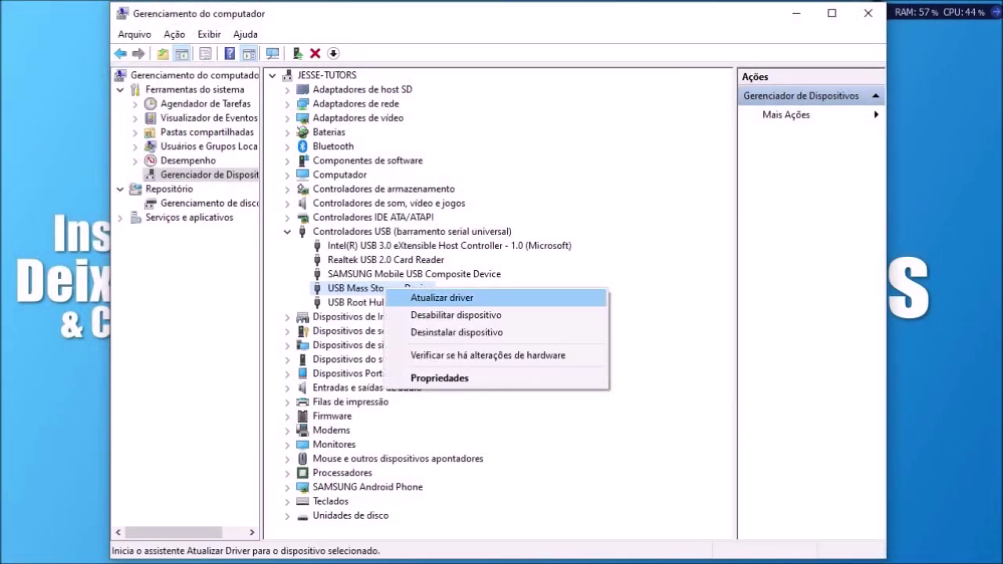
{"action": "right_click", "coordinate": [368, 231]}
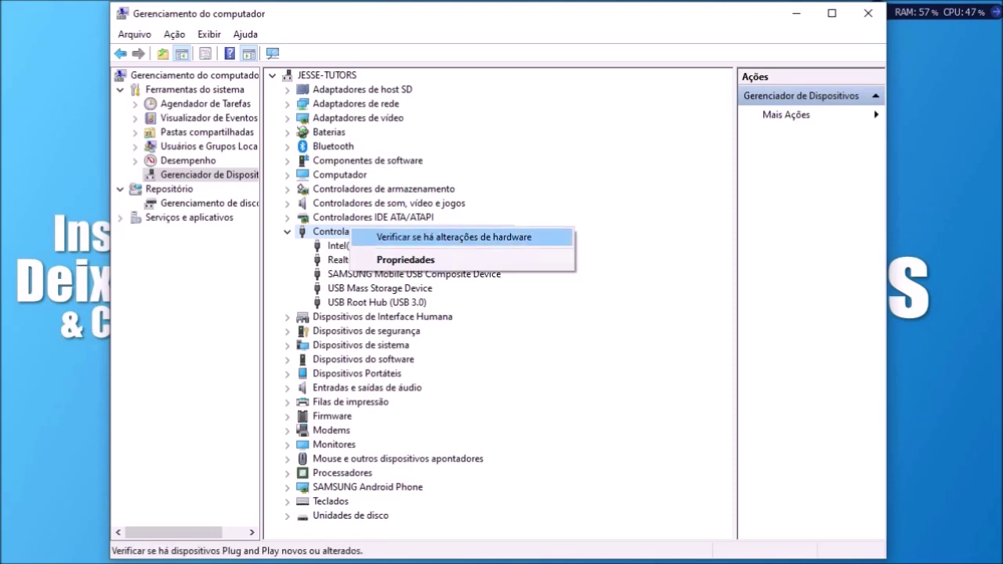
{"action": "left_click", "coordinate": [407, 237]}
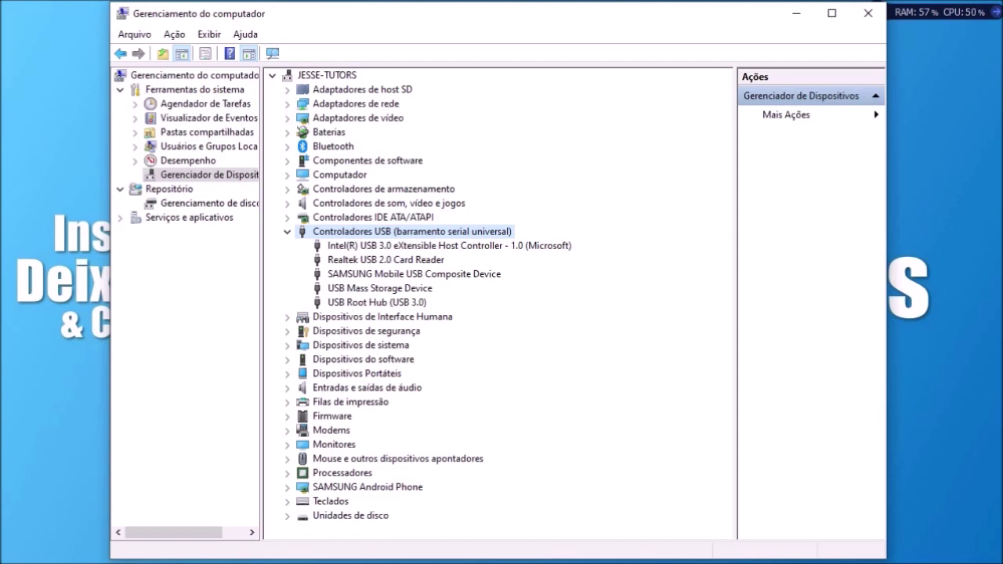
Start a manual driver update for USB Mass Storage Device and list the drivers available on the computer
{"action": "left_click", "coordinate": [379, 288]}
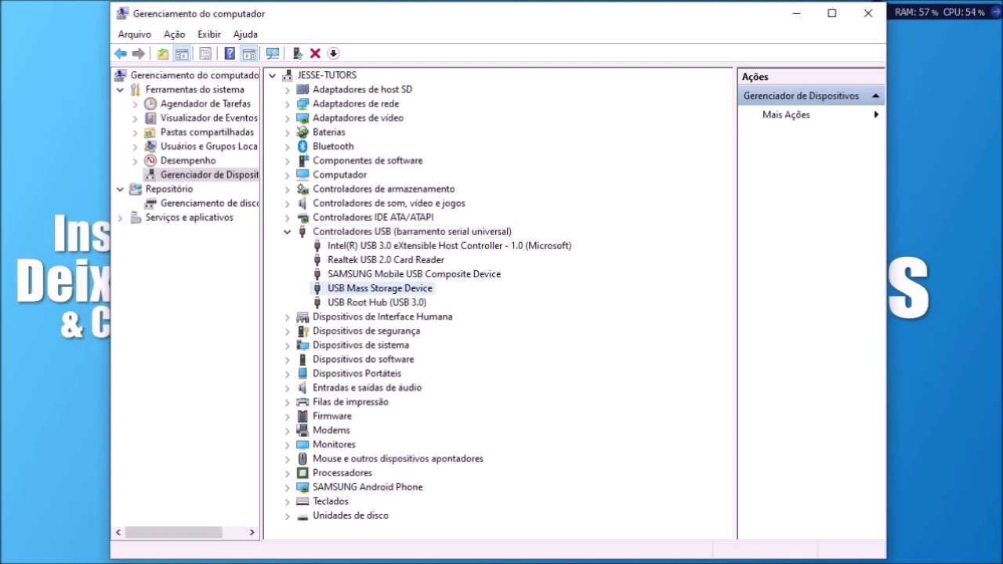
{"action": "right_click", "coordinate": [376, 288]}
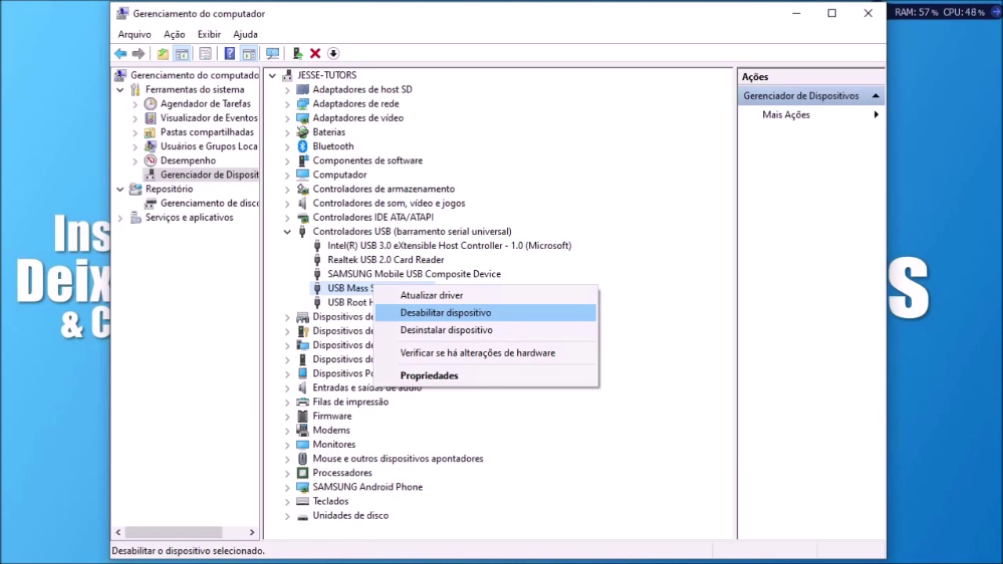
{"action": "left_click", "coordinate": [431, 295]}
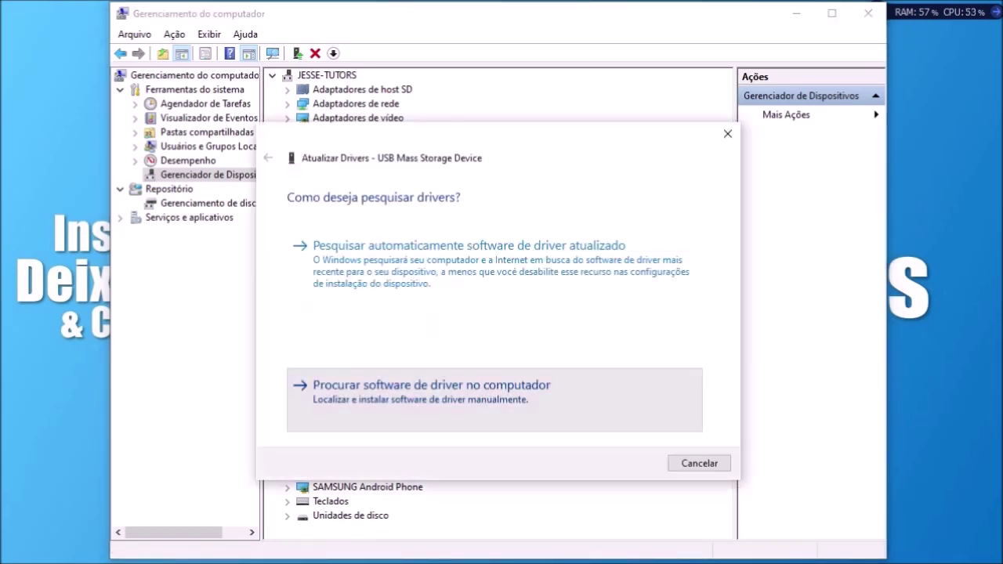
{"action": "left_click", "coordinate": [392, 385]}
{"action": "left_click", "coordinate": [391, 332]}
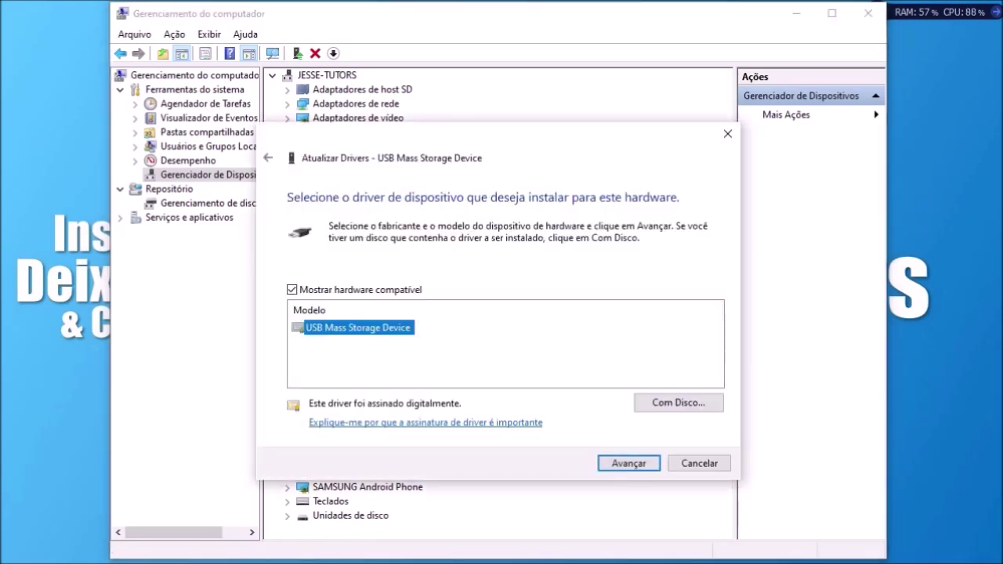
Install the USB Mass Storage Device driver with Mostrar hardware compatível kept on, and finish the update wizard
{"action": "left_click", "coordinate": [291, 289]}
{"action": "key", "text": "space"}
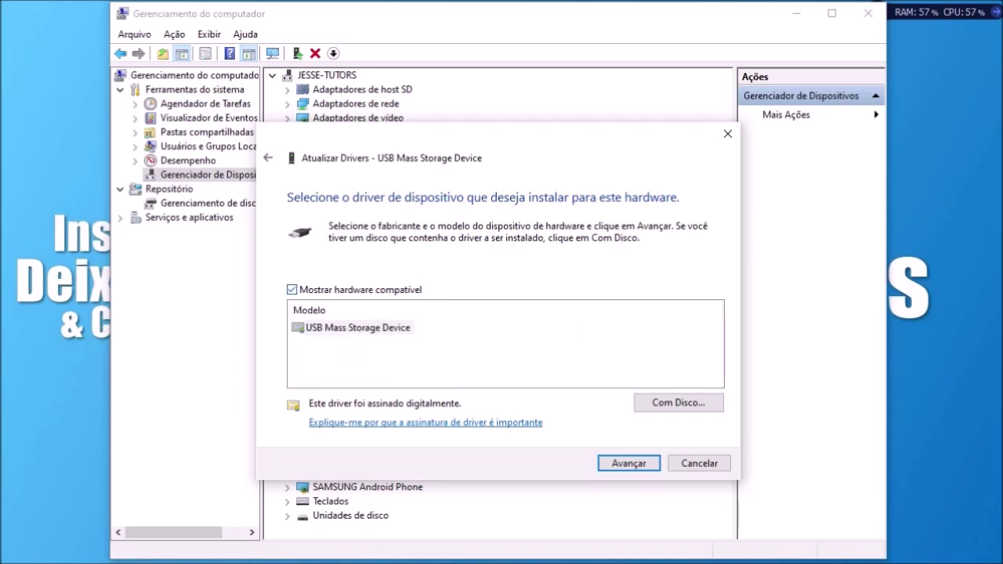
{"action": "key", "text": "Return"}
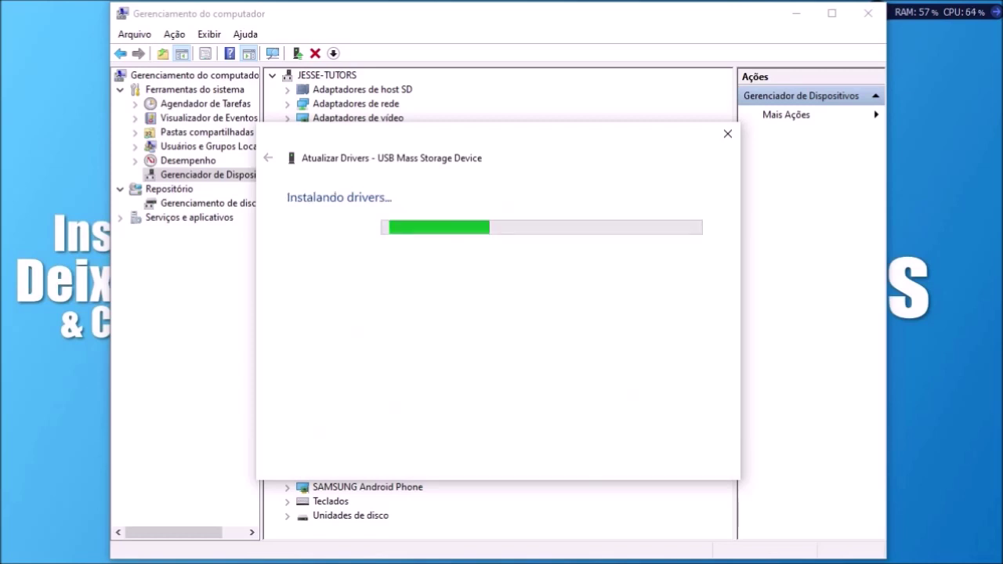
{"action": "key", "text": "Return"}
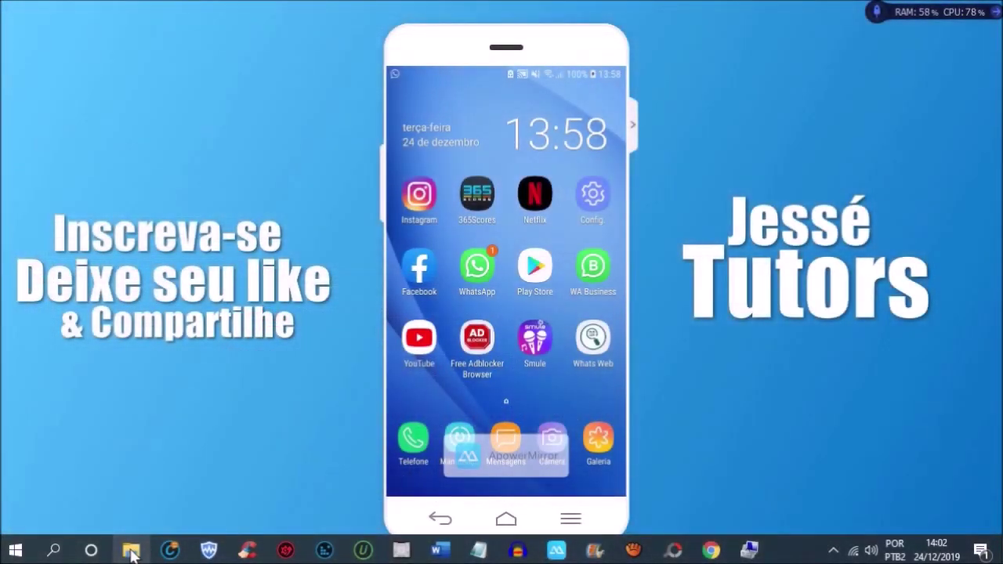
Dismiss the phone mirror window, and look through Este Computador and the Windows (C:) drive in File Explorer
{"action": "left_click", "coordinate": [609, 49]}
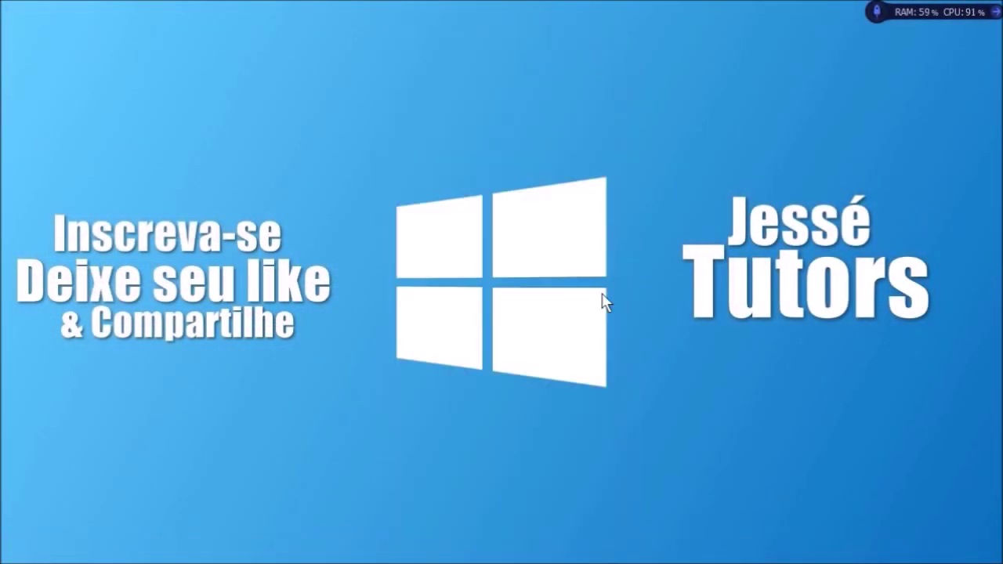
{"action": "key", "text": "super+e"}
{"action": "left_click", "coordinate": [189, 175]}
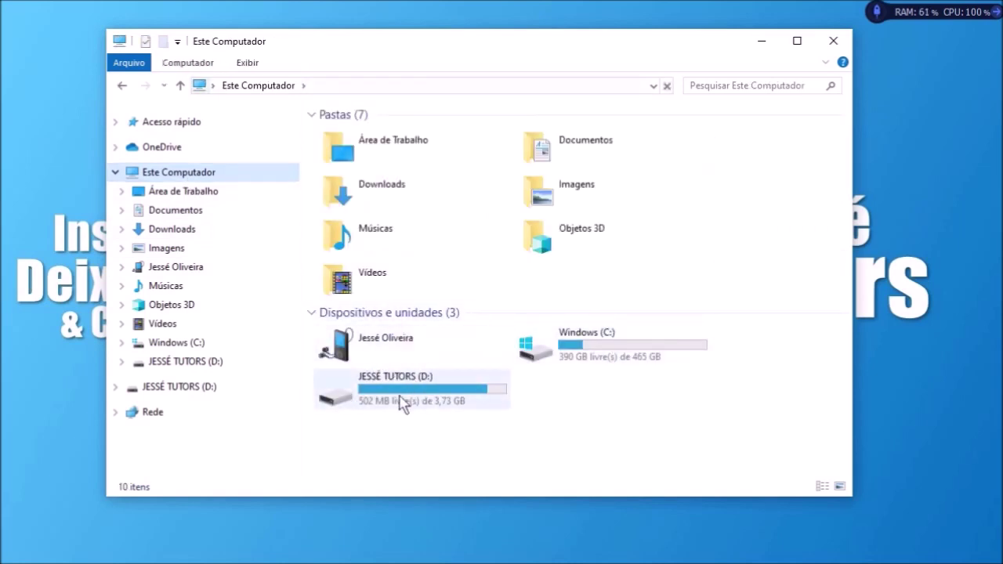
{"action": "double_click", "coordinate": [403, 392]}
{"action": "left_click", "coordinate": [172, 344]}
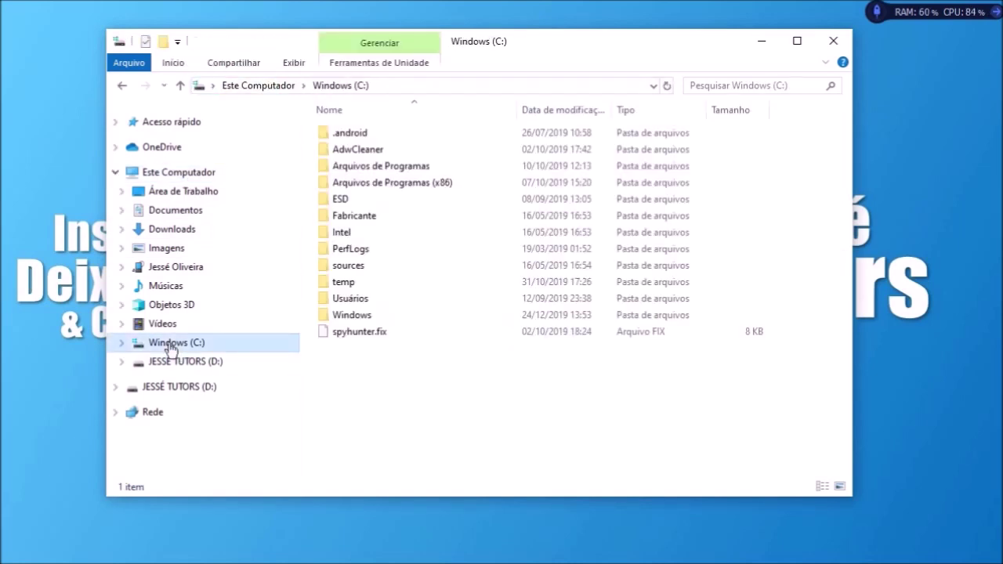
Return to Este Computador, collapse the Pastas group to view only the devices and drives, and close File Explorer
{"action": "left_click", "coordinate": [157, 190]}
{"action": "left_click", "coordinate": [184, 173]}
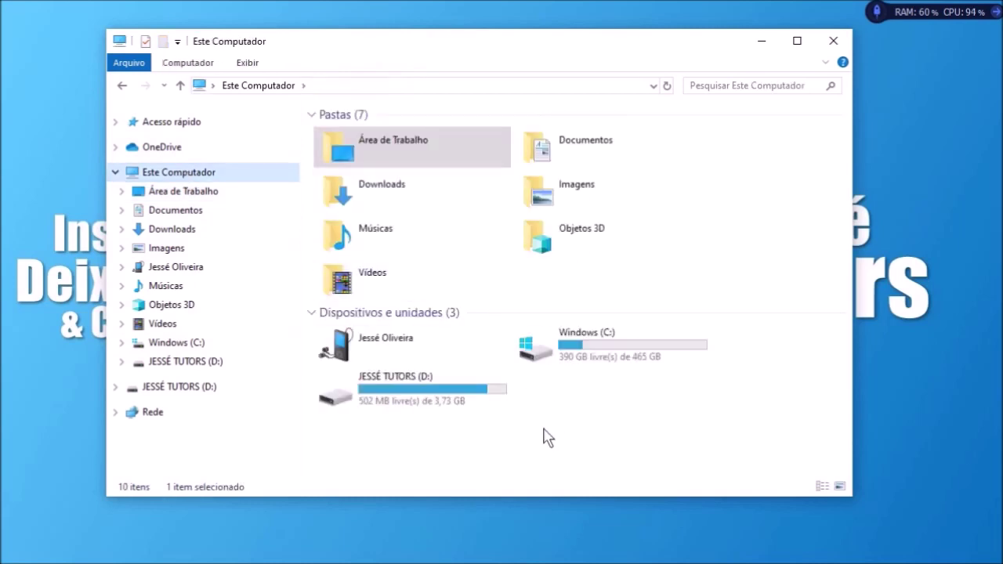
{"action": "left_click", "coordinate": [312, 115]}
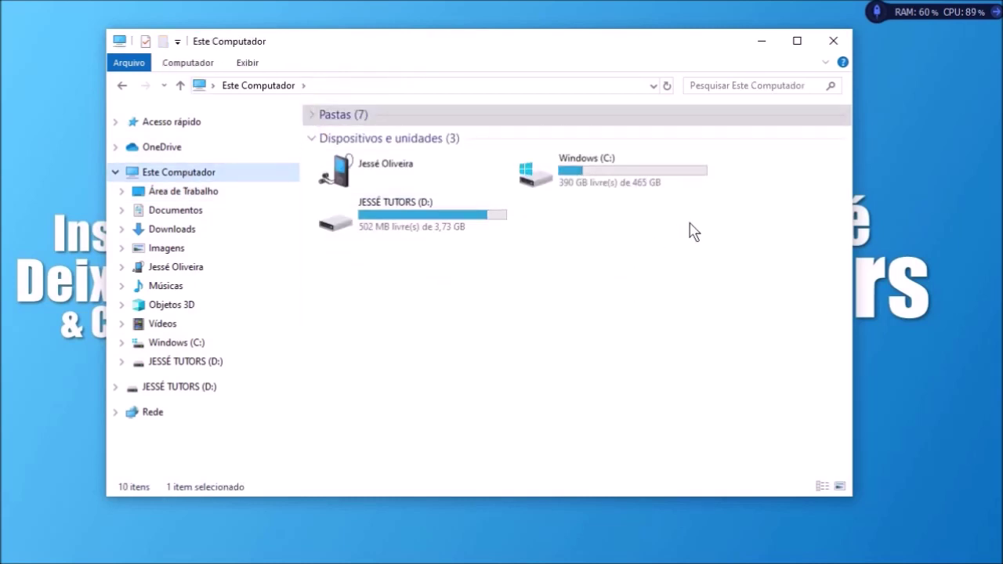
{"action": "left_click", "coordinate": [835, 44]}
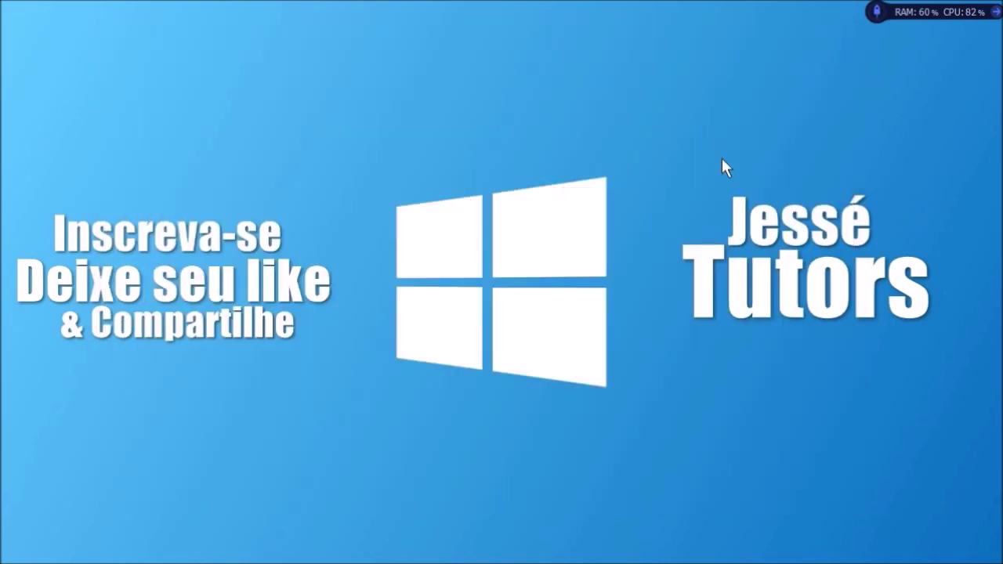